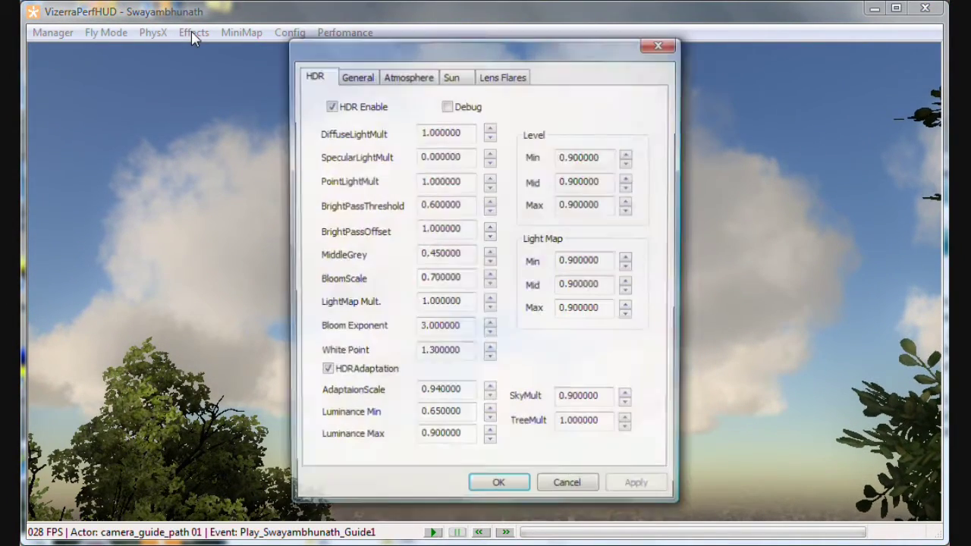
Step: Shift the time-of-day slider in the Atmosphere settings to an earlier time and accept the settings
{"action": "left_click", "coordinate": [421, 80]}
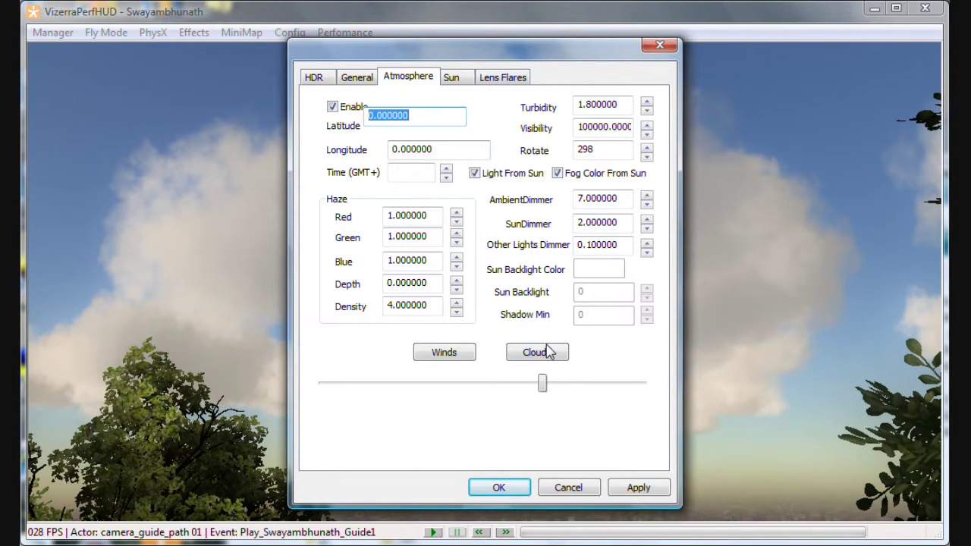
{"action": "left_click_drag", "start_coordinate": [542, 382], "coordinate": [454, 383]}
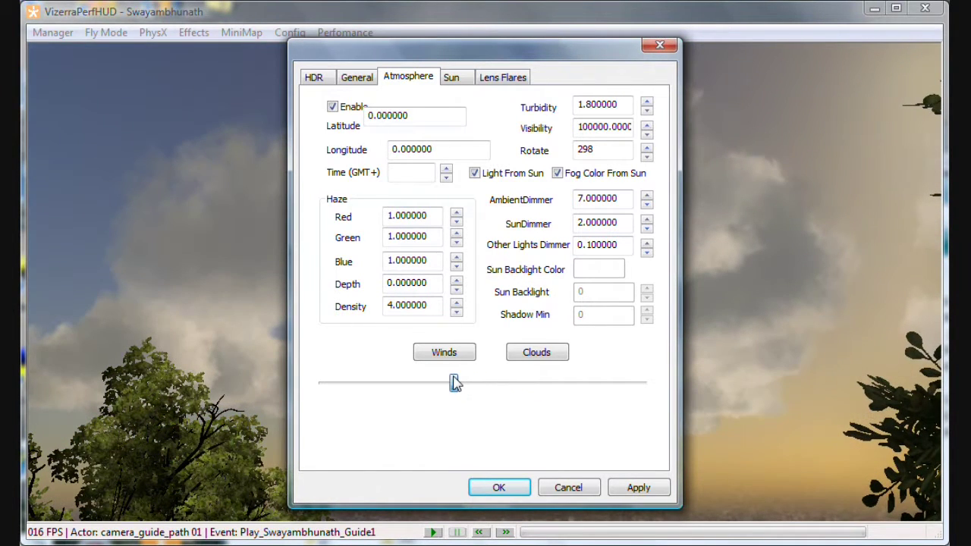
{"action": "left_click", "coordinate": [498, 487]}
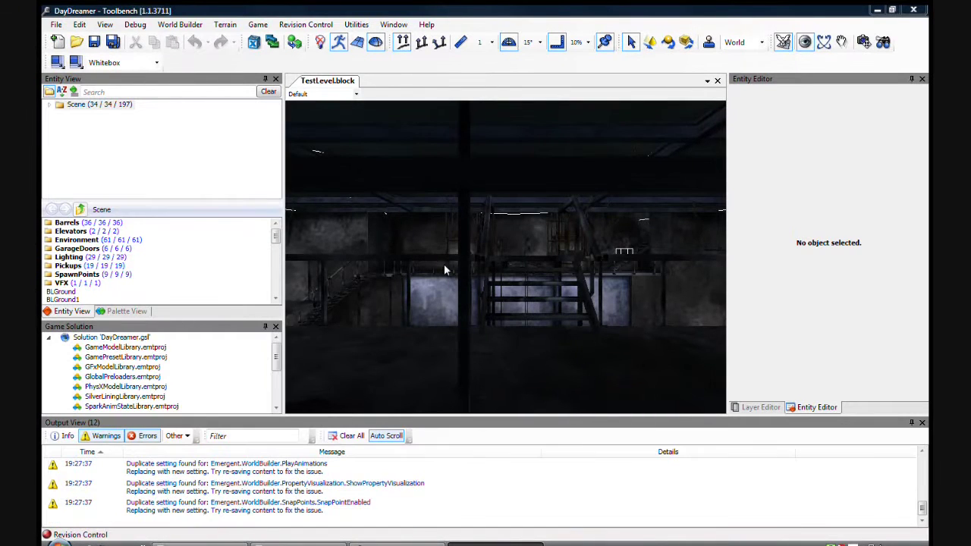
Step: In Toolbench, delete Skydome1 and the spotlights SpotLight13, 16, 17 and 18 from the Environment folder of TestLevel.block
{"action": "right_click_drag", "start_coordinate": [444, 264], "coordinate": [554, 334]}
{"action": "right_click_drag", "start_coordinate": [428, 314], "coordinate": [378, 342]}
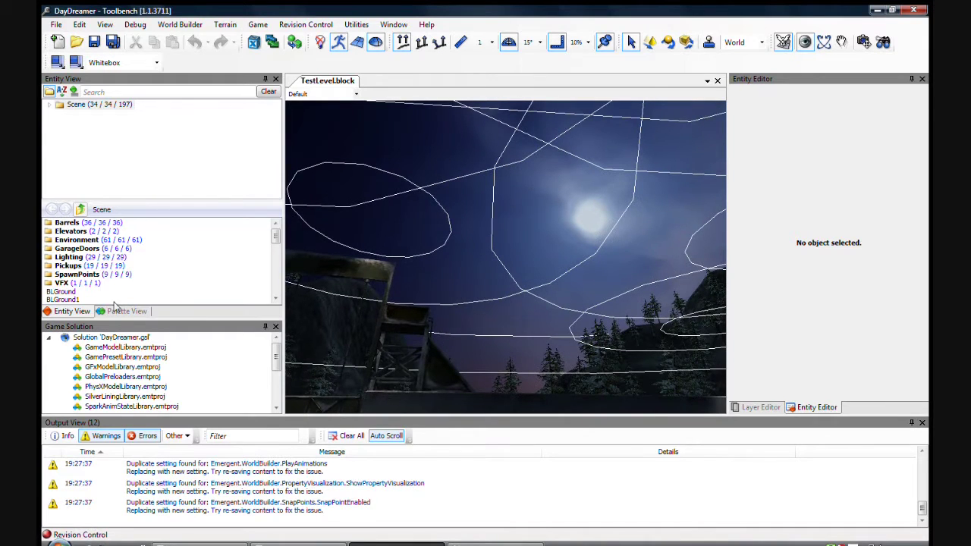
{"action": "left_click", "coordinate": [83, 241]}
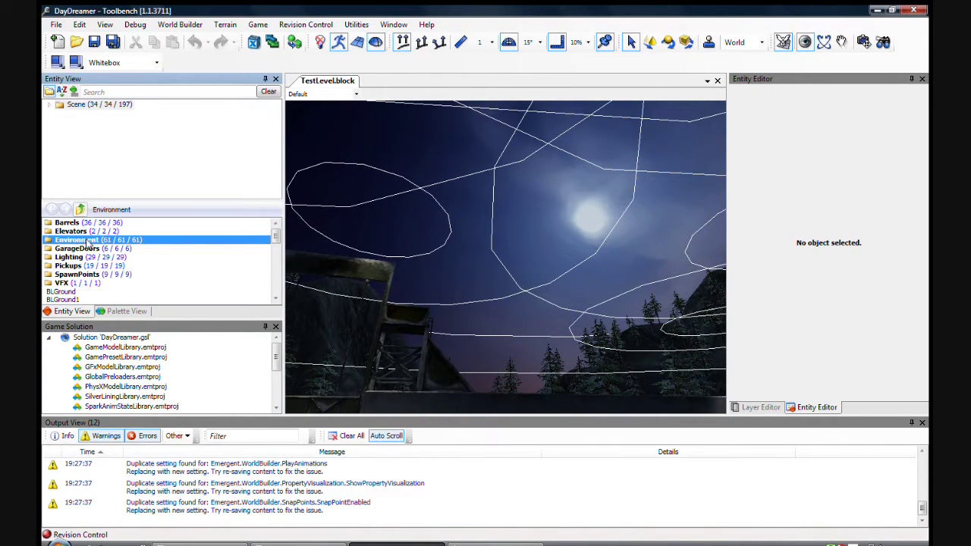
{"action": "double_click", "coordinate": [88, 242]}
{"action": "left_click_drag", "start_coordinate": [275, 235], "coordinate": [281, 294]}
{"action": "left_click", "coordinate": [133, 247]}
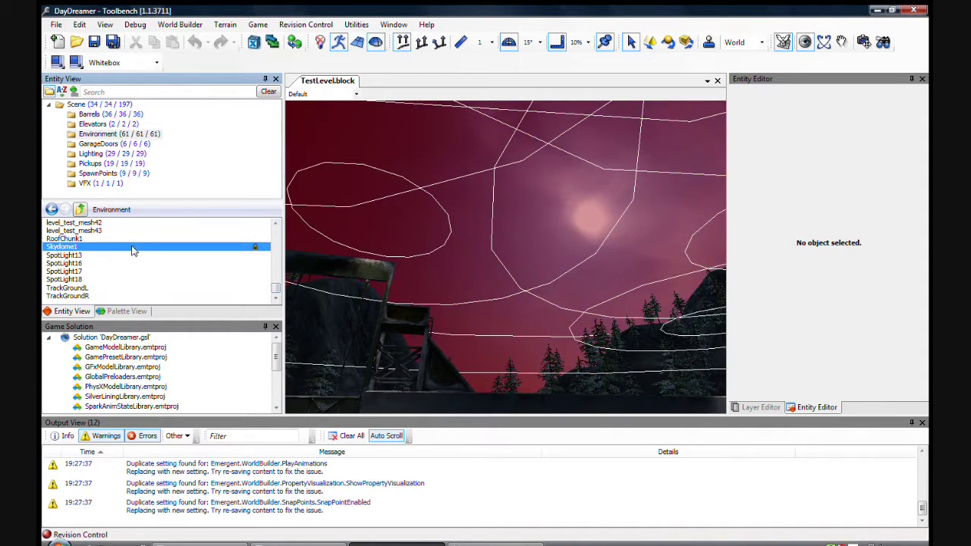
{"action": "left_click", "coordinate": [116, 280], "text": "shift"}
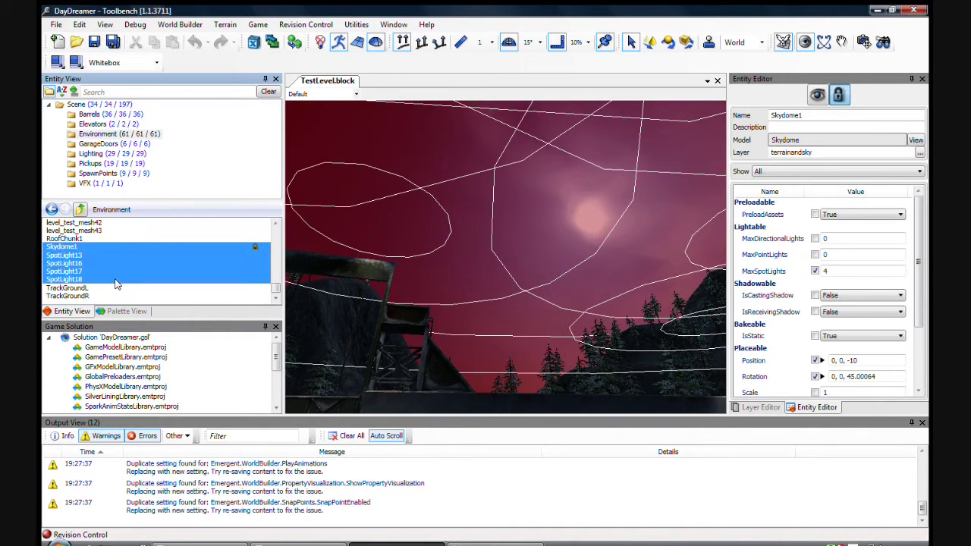
{"action": "right_click", "coordinate": [117, 283]}
{"action": "left_click", "coordinate": [146, 285]}
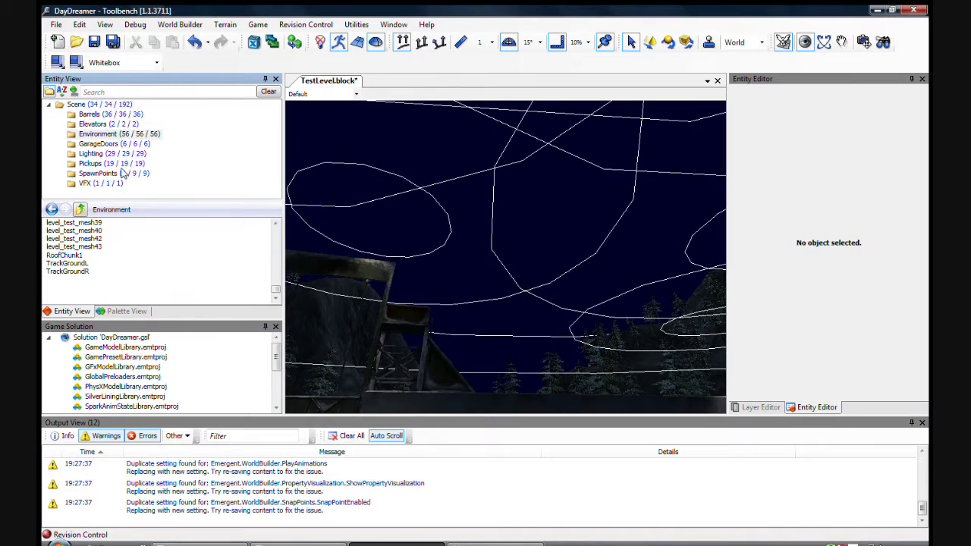
Step: Delete all lights in the Lighting folder, including DayDreamerDirLight0 and every spotlight
{"action": "left_click", "coordinate": [122, 154]}
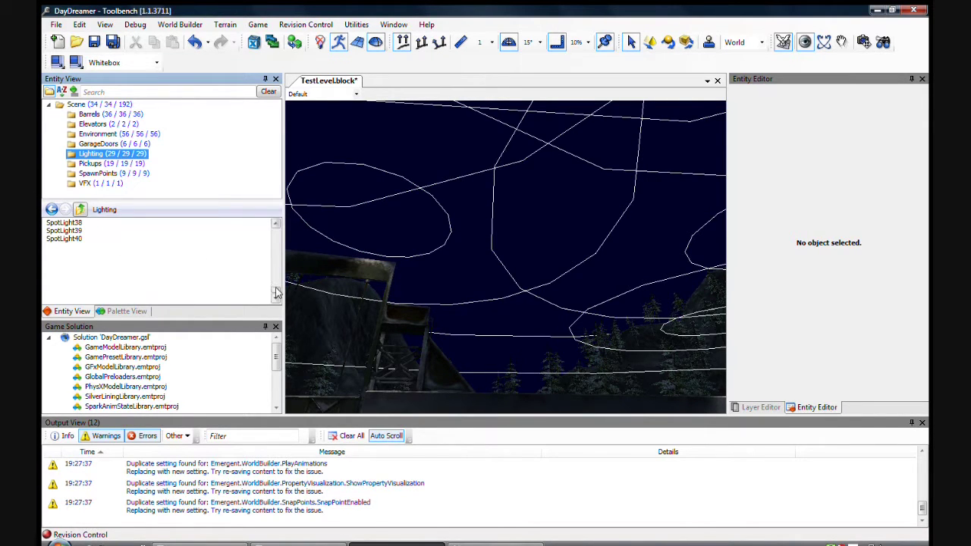
{"action": "left_click_drag", "start_coordinate": [276, 293], "coordinate": [276, 226]}
{"action": "left_click", "coordinate": [201, 247]}
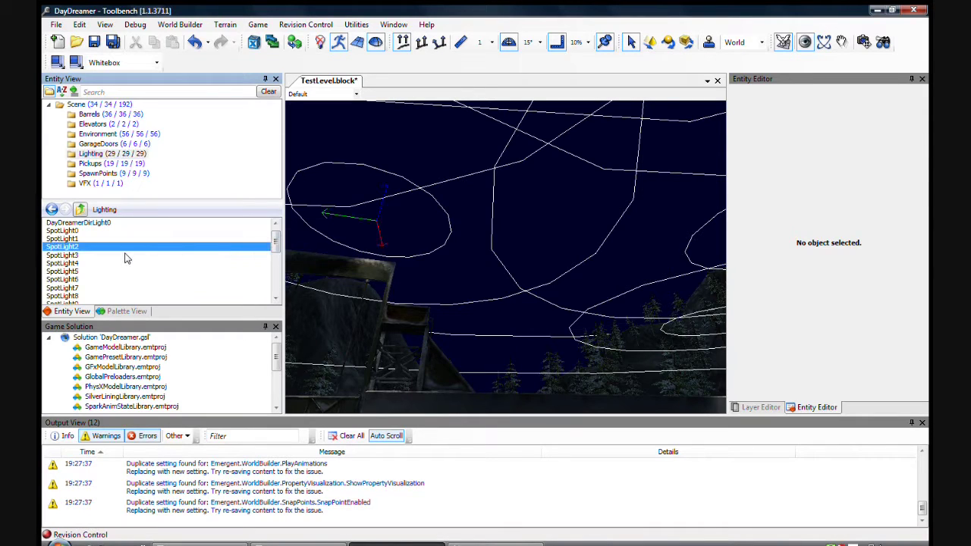
{"action": "key", "text": "ctrl+a"}
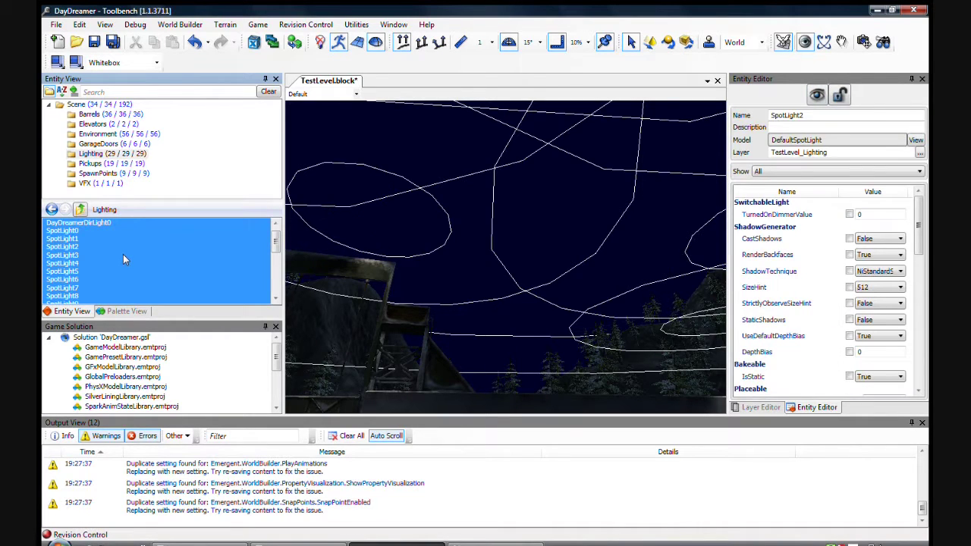
{"action": "right_click", "coordinate": [128, 255]}
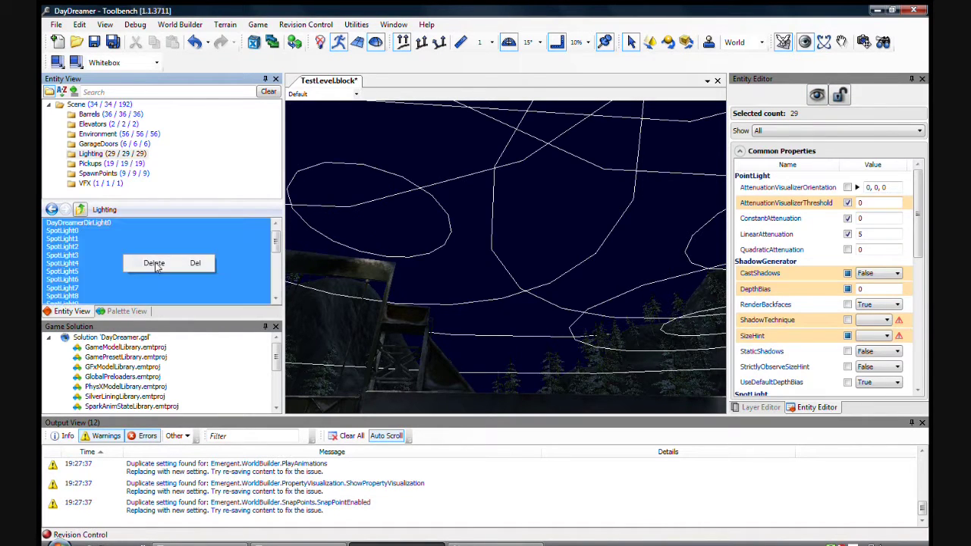
{"action": "left_click", "coordinate": [154, 263]}
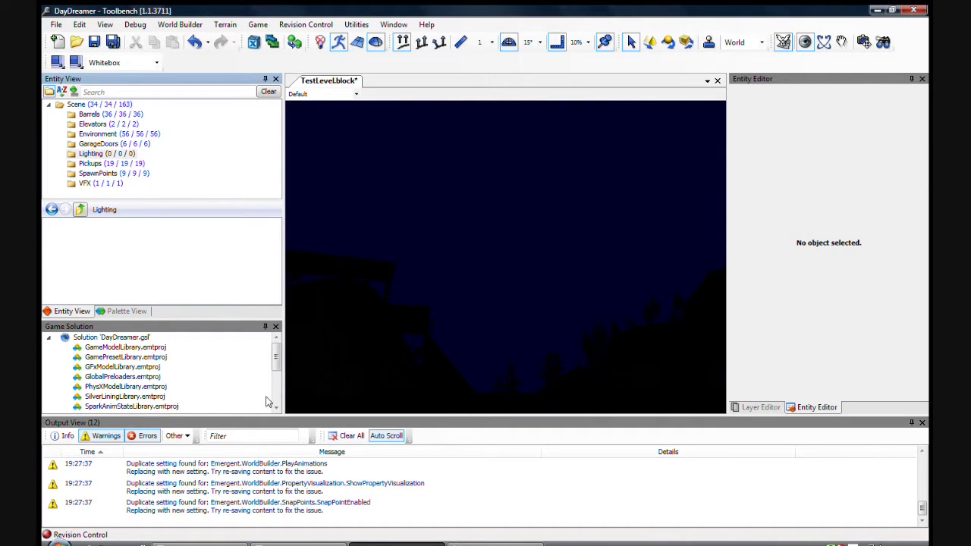
Step: Add SilverLiningLibrary.emtproj from the SilverLiningLibrary folder as a reference of TestLevel.block
{"action": "scroll", "coordinate": [271, 402], "scroll_direction": "down", "scroll_amount": 3}
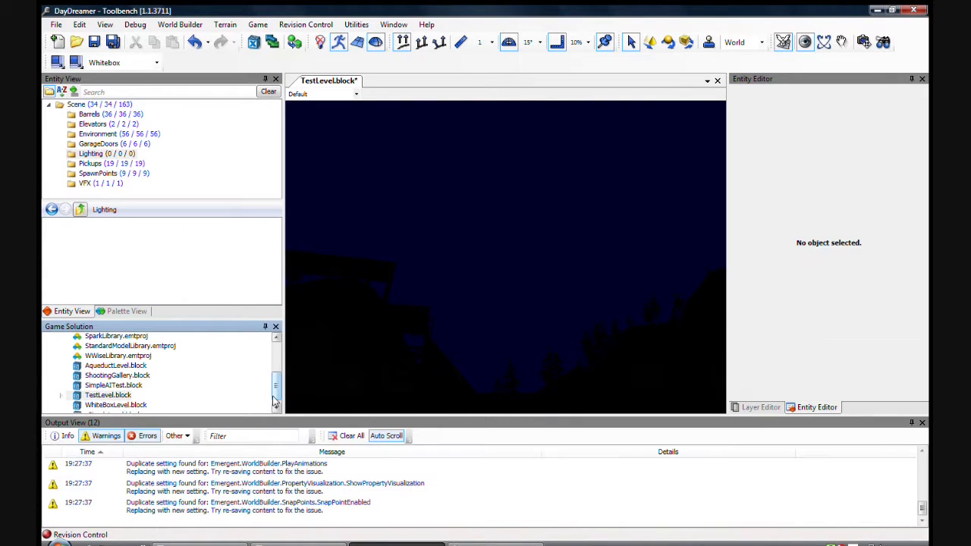
{"action": "left_click", "coordinate": [60, 395]}
{"action": "left_click", "coordinate": [113, 406]}
{"action": "right_click", "coordinate": [120, 406]}
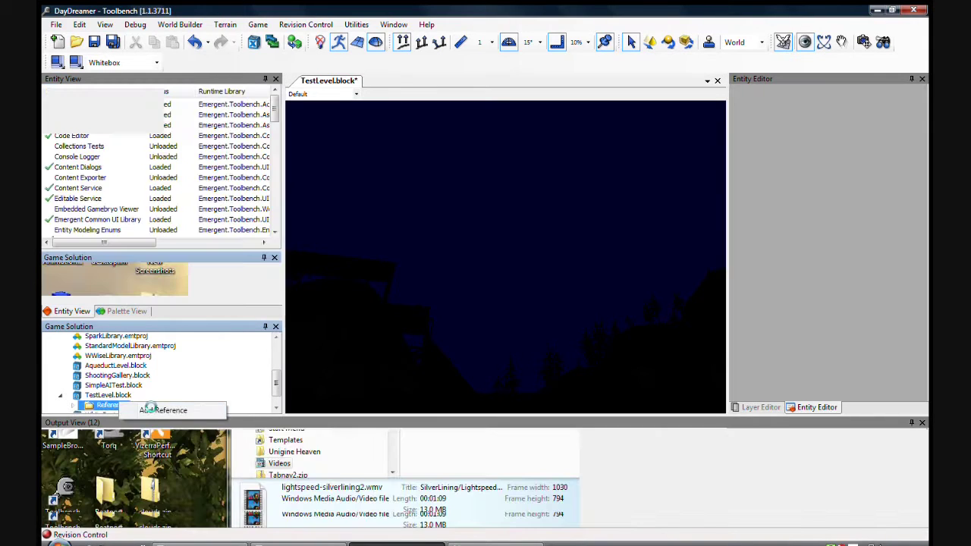
{"action": "left_click", "coordinate": [155, 410]}
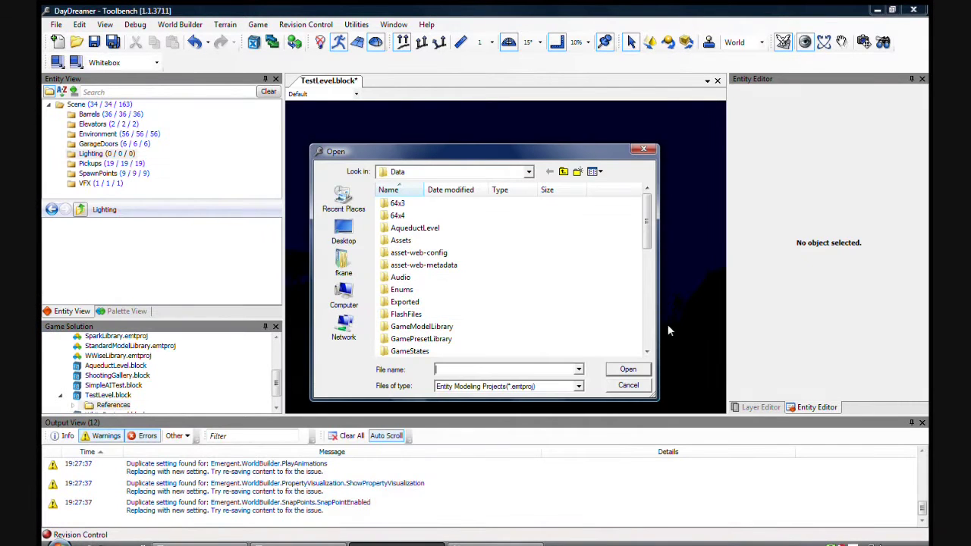
{"action": "left_click", "coordinate": [646, 334]}
{"action": "double_click", "coordinate": [434, 264]}
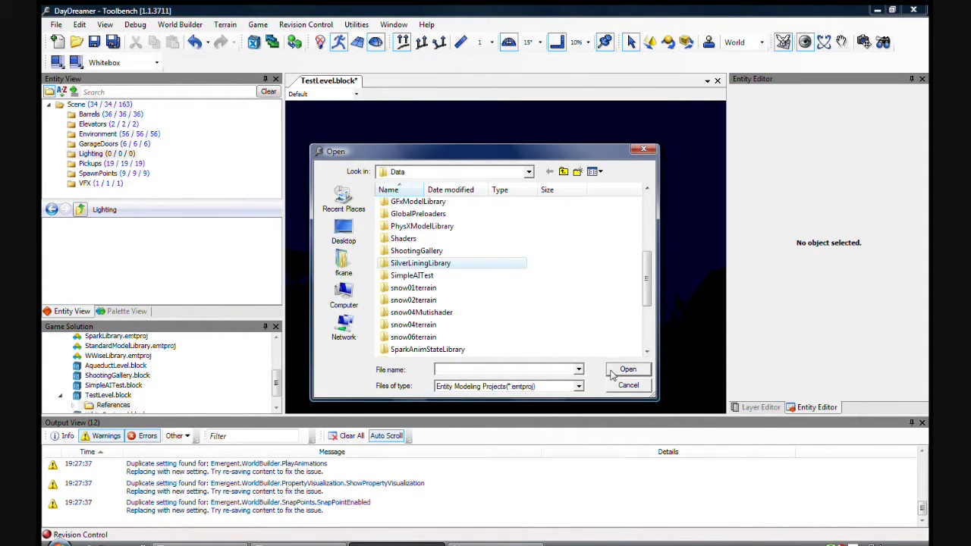
{"action": "left_click", "coordinate": [447, 205]}
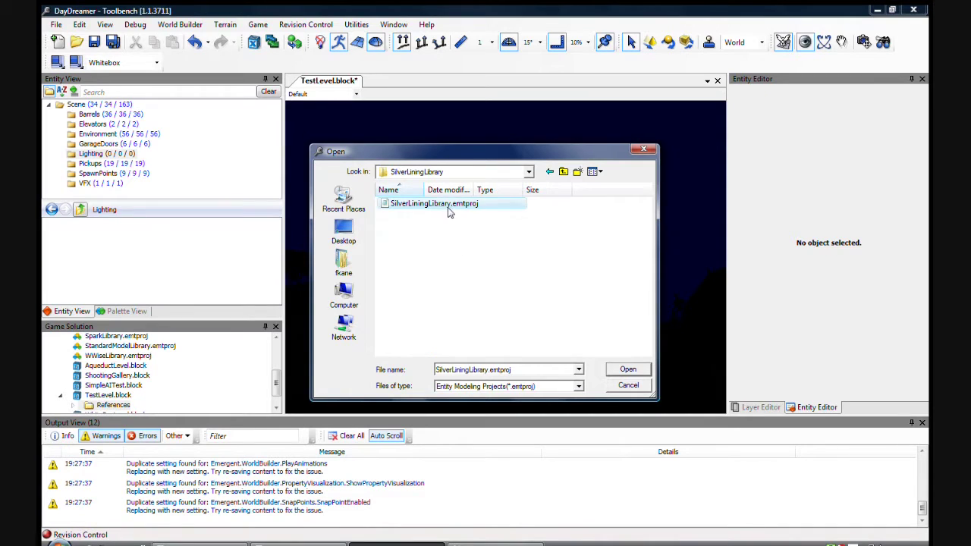
{"action": "left_click", "coordinate": [629, 370]}
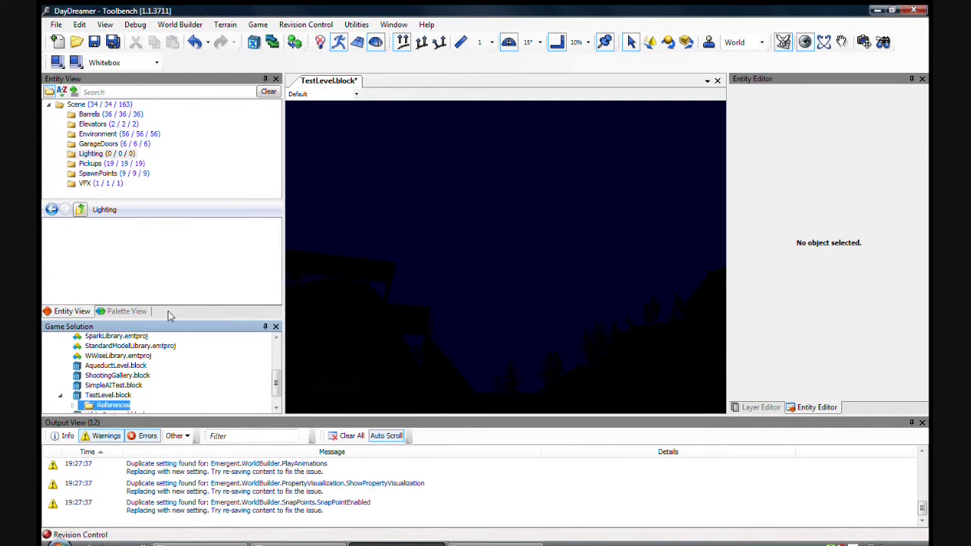
Step: Place a SilverLiningSky entity from the SilverLiningLibrary palette into the level
{"action": "left_click", "coordinate": [129, 311]}
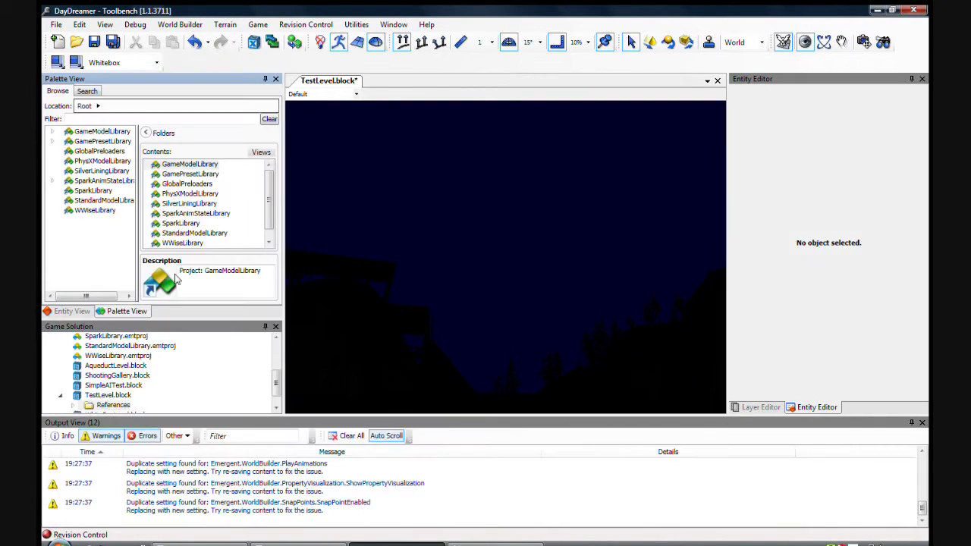
{"action": "double_click", "coordinate": [197, 205]}
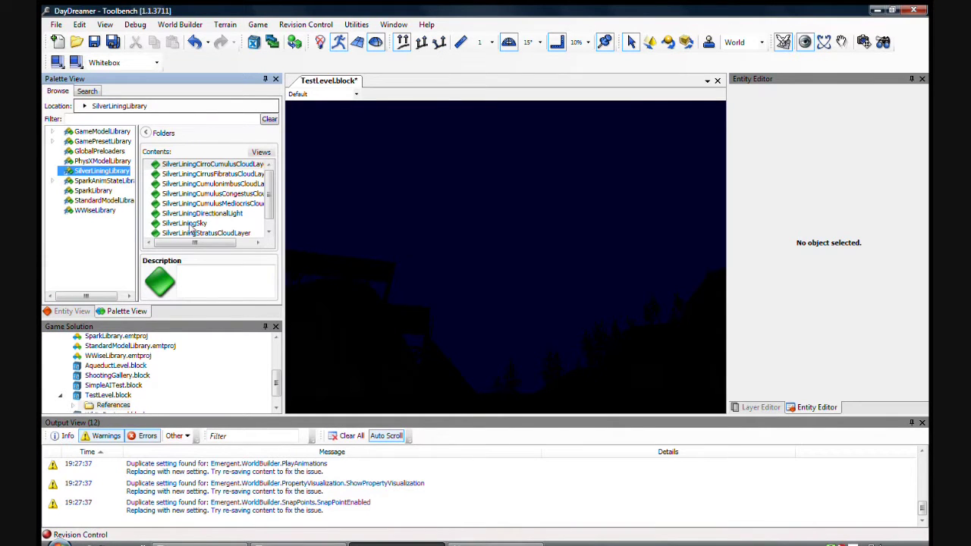
{"action": "left_click", "coordinate": [184, 223]}
{"action": "left_click_drag", "start_coordinate": [477, 221], "coordinate": [477, 222]}
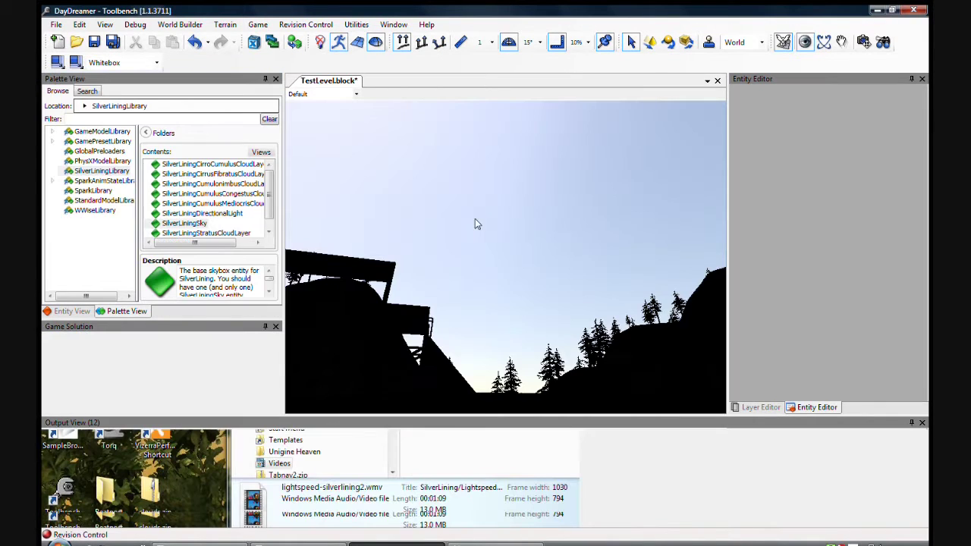
Step: Add a SilverLiningDirectionalLight and a SilverLiningCirrusFibratusCloudLayer from the palette to the level
{"action": "left_click", "coordinate": [209, 215]}
{"action": "left_click_drag", "start_coordinate": [209, 218], "coordinate": [527, 216]}
{"action": "left_click", "coordinate": [235, 174]}
{"action": "left_click_drag", "start_coordinate": [235, 175], "coordinate": [371, 201]}
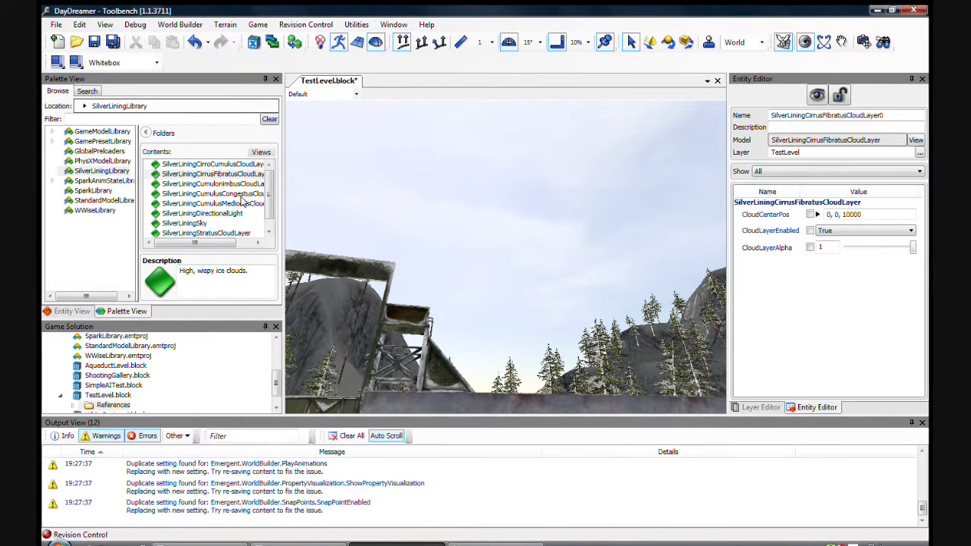
Step: Add a SilverLiningCumulusCongestusCloudLayer from the palette to the level
{"action": "left_click", "coordinate": [236, 196]}
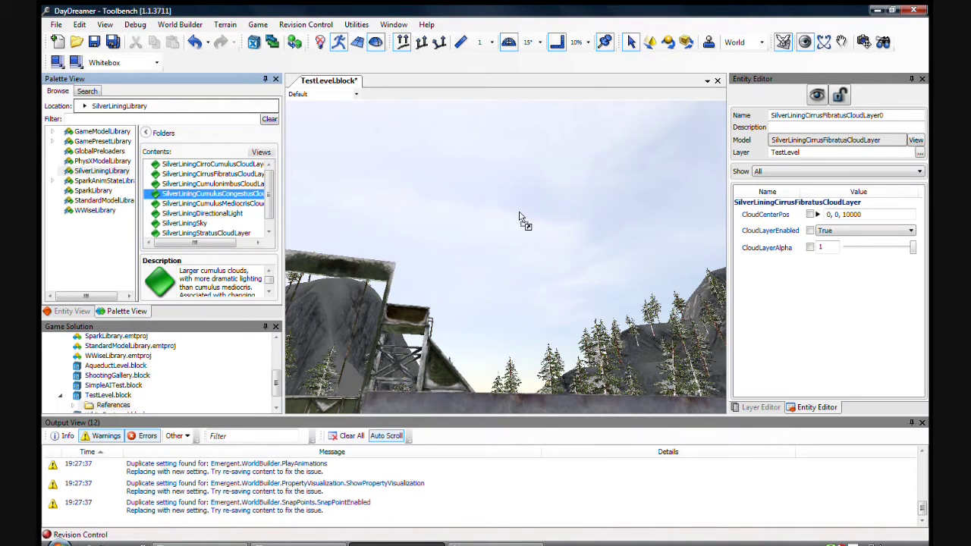
{"action": "left_click_drag", "start_coordinate": [519, 212], "coordinate": [118, 311]}
{"action": "left_click_drag", "start_coordinate": [136, 319], "coordinate": [136, 320]}
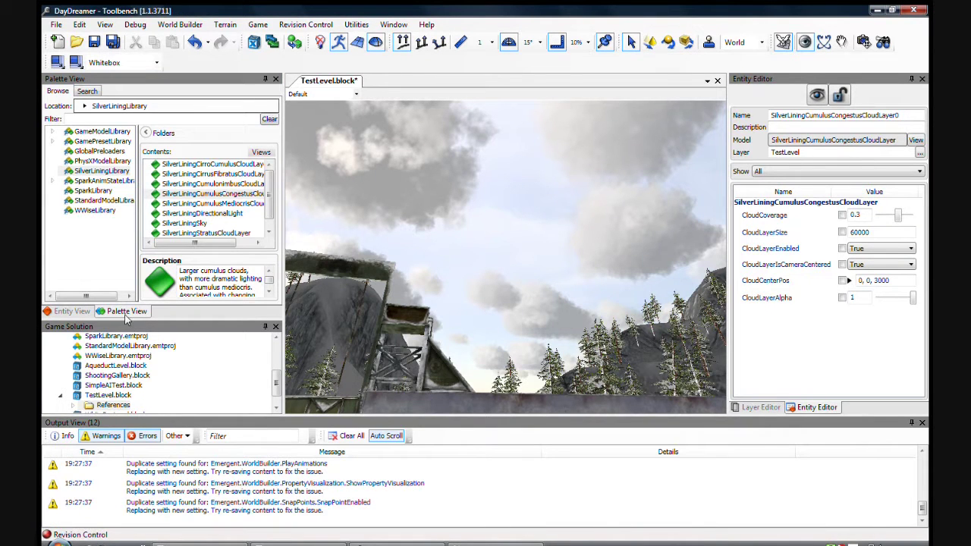
Step: Set the TODHour of the SilverLiningSky0 entity to 5
{"action": "left_click", "coordinate": [80, 311]}
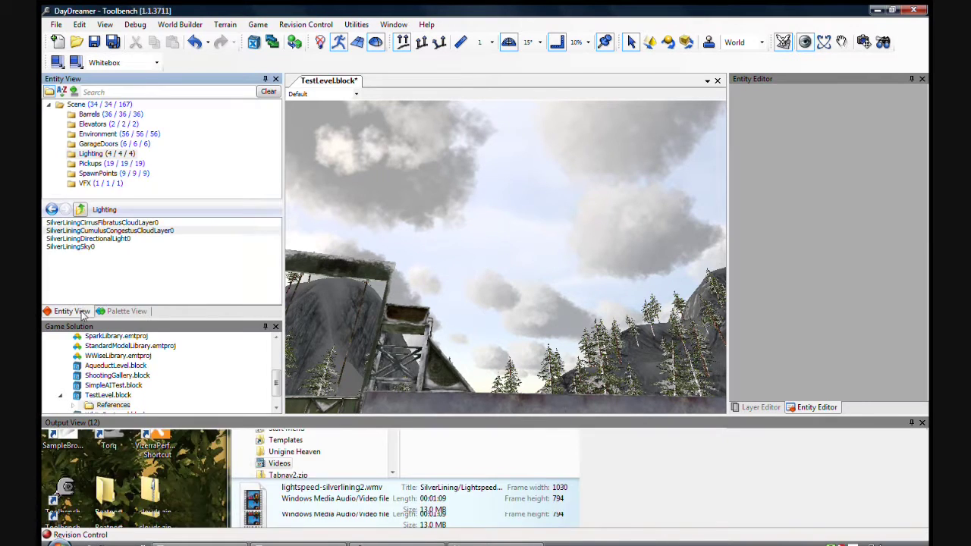
{"action": "left_click", "coordinate": [107, 248]}
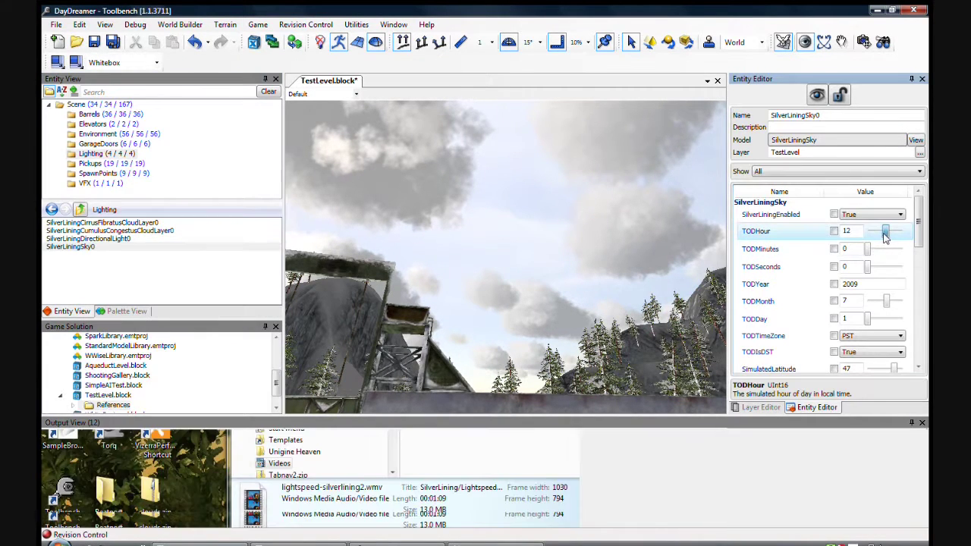
{"action": "mouse_move", "coordinate": [885, 236]}
{"action": "left_mouse_down"}
{"action": "mouse_move", "coordinate": [873, 238]}
{"action": "mouse_move", "coordinate": [898, 236]}
{"action": "mouse_move", "coordinate": [875, 239]}
{"action": "left_mouse_up"}
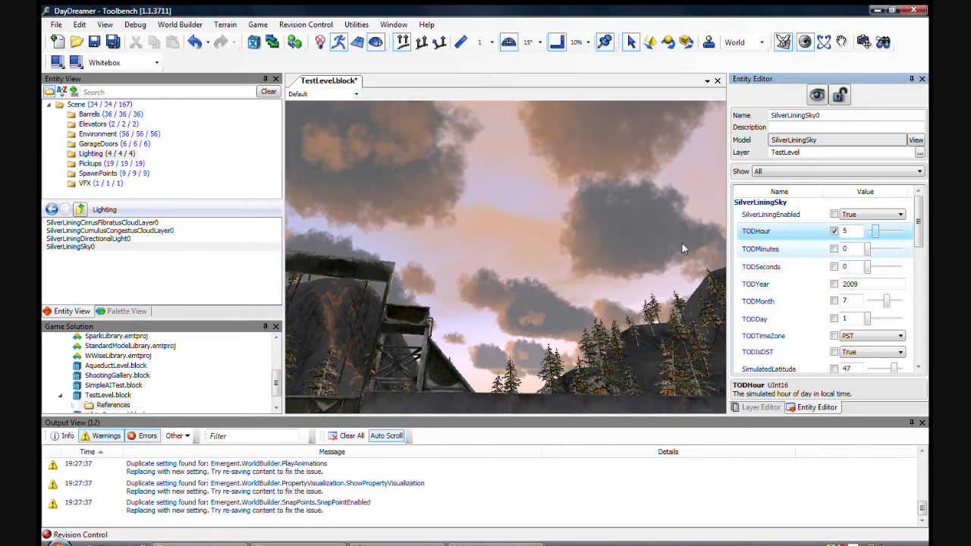
Step: Adjust the TODMinutes of SilverLiningSky0 to 36 and settle on 33 while checking the lighting in the level
{"action": "right_click_drag", "start_coordinate": [646, 245], "coordinate": [647, 242]}
{"action": "left_click_drag", "start_coordinate": [867, 249], "coordinate": [889, 251]}
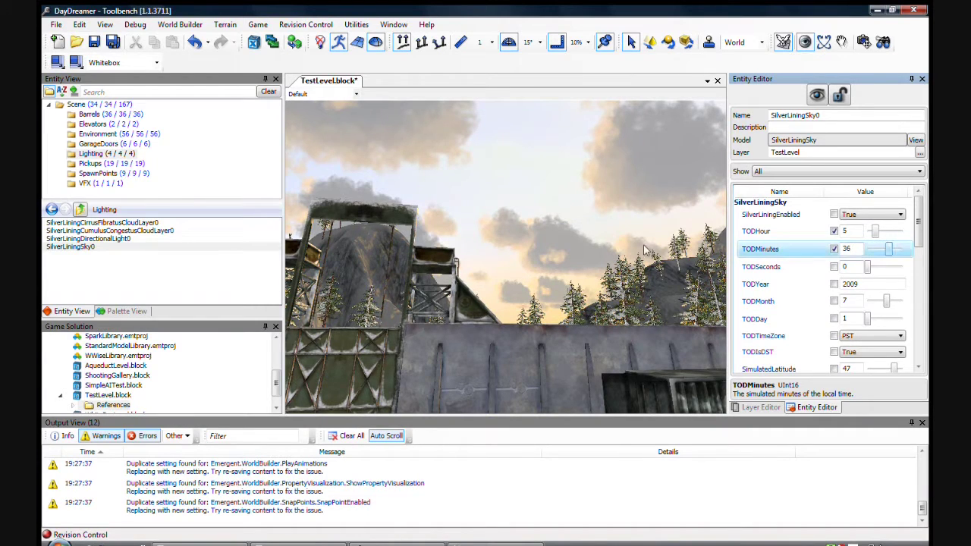
{"action": "mouse_move", "coordinate": [658, 216]}
{"action": "right_mouse_down"}
{"action": "mouse_move", "coordinate": [618, 217]}
{"action": "mouse_move", "coordinate": [648, 214]}
{"action": "right_mouse_up"}
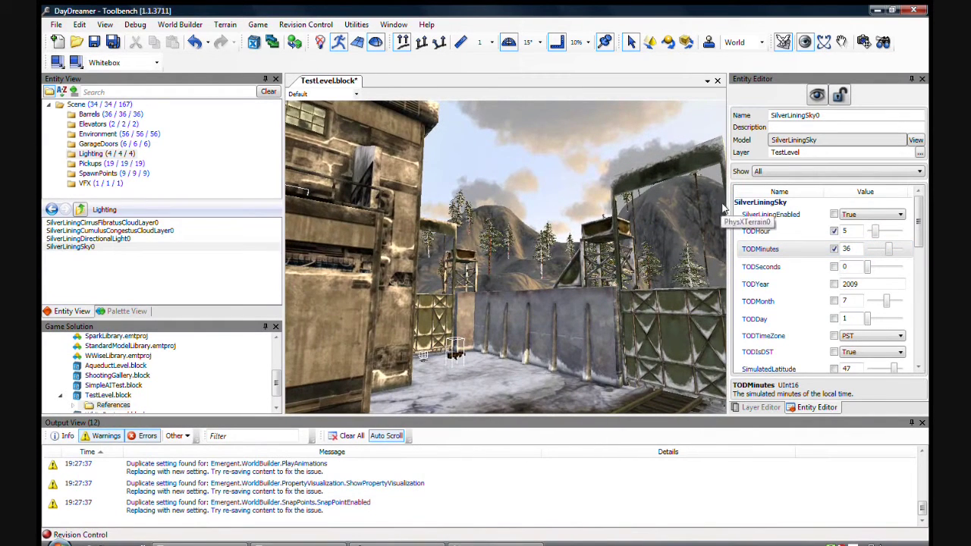
{"action": "mouse_move", "coordinate": [894, 253]}
{"action": "left_mouse_down"}
{"action": "mouse_move", "coordinate": [868, 259]}
{"action": "mouse_move", "coordinate": [887, 254]}
{"action": "left_mouse_up"}
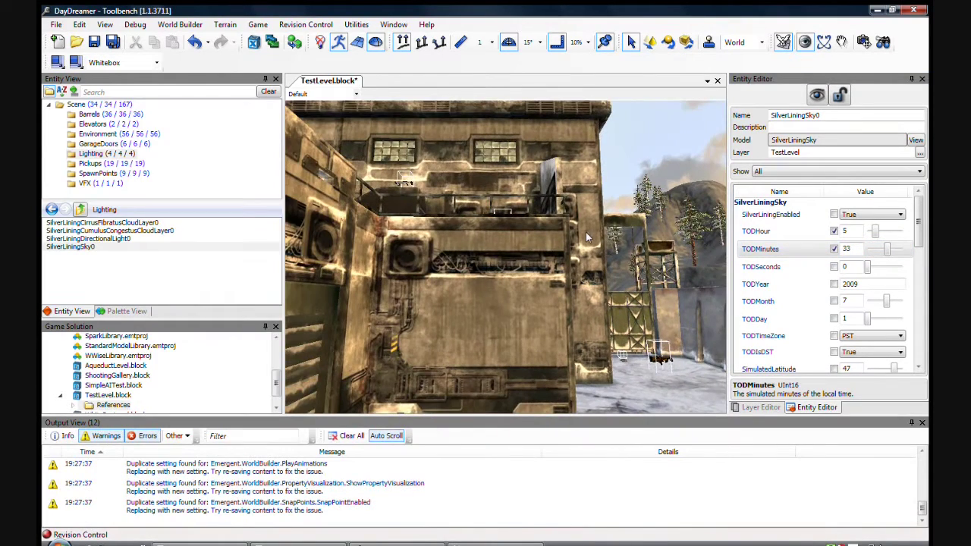
Step: Widen the Entity Editor and fly past the building to the containers to examine the lighting and clouds
{"action": "right_click_drag", "start_coordinate": [586, 238], "coordinate": [696, 236]}
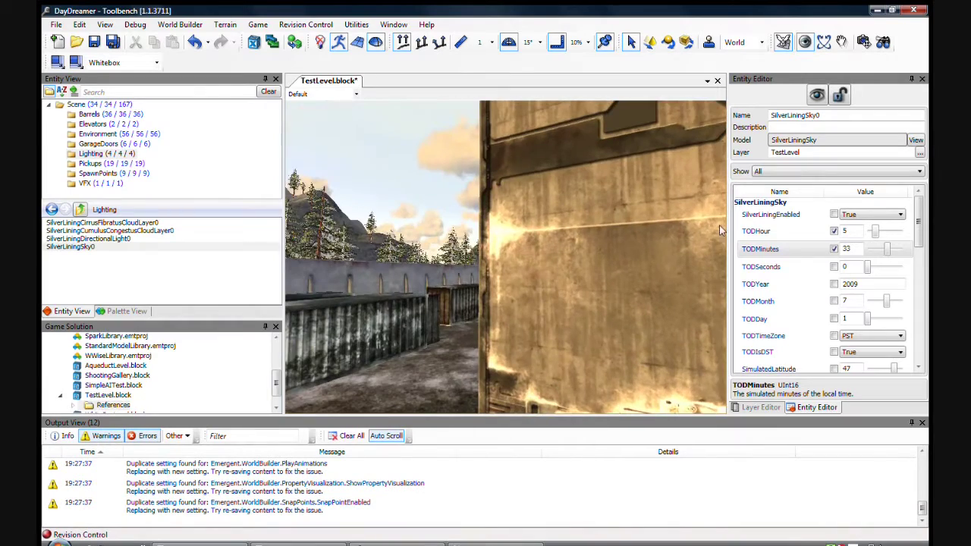
{"action": "left_click_drag", "start_coordinate": [725, 235], "coordinate": [696, 236]}
{"action": "key", "text": "w"}
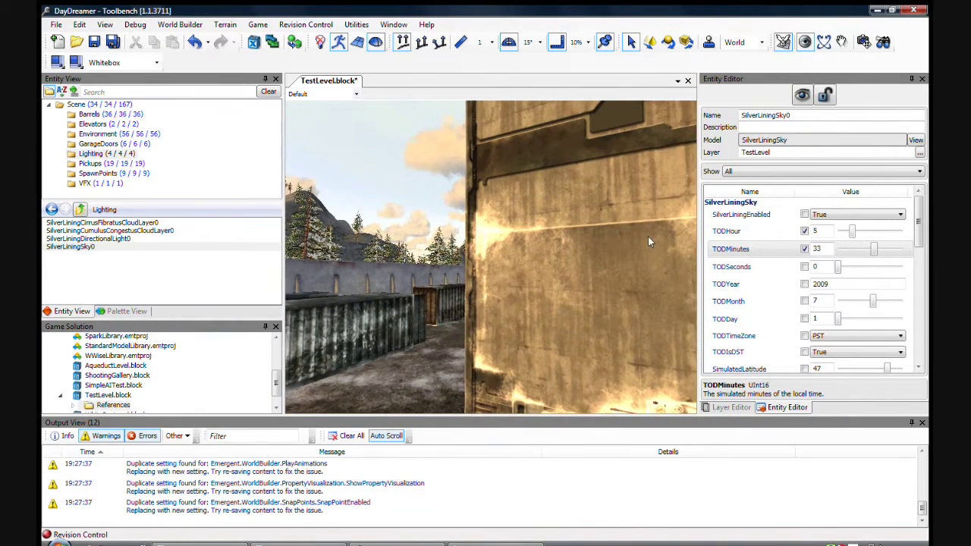
{"action": "right_click_drag", "start_coordinate": [648, 236], "coordinate": [656, 234]}
{"action": "key", "text": "w"}
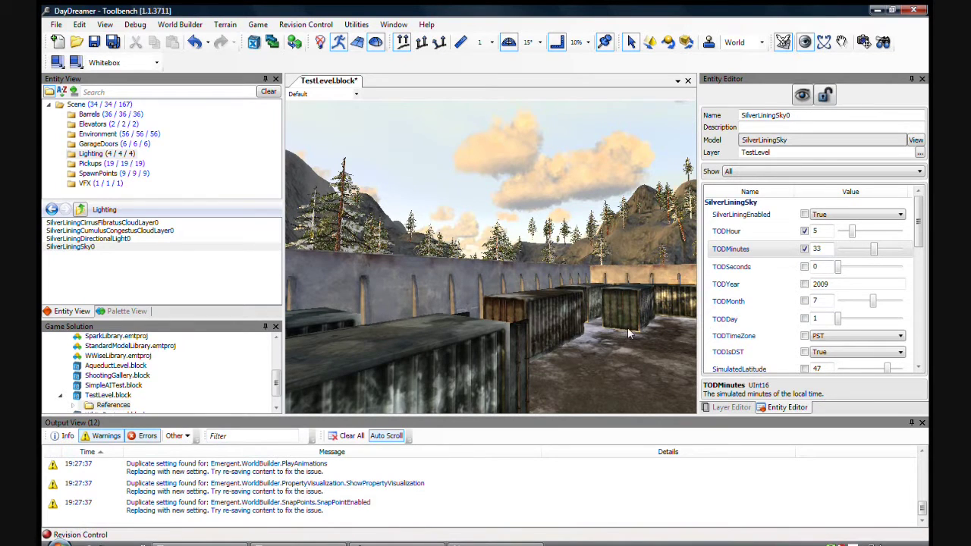
Step: Set the SimulatedVisibility of the SilverLiningSky0 entity to 30000 meters
{"action": "scroll", "coordinate": [919, 311], "scroll_direction": "down", "scroll_amount": 3}
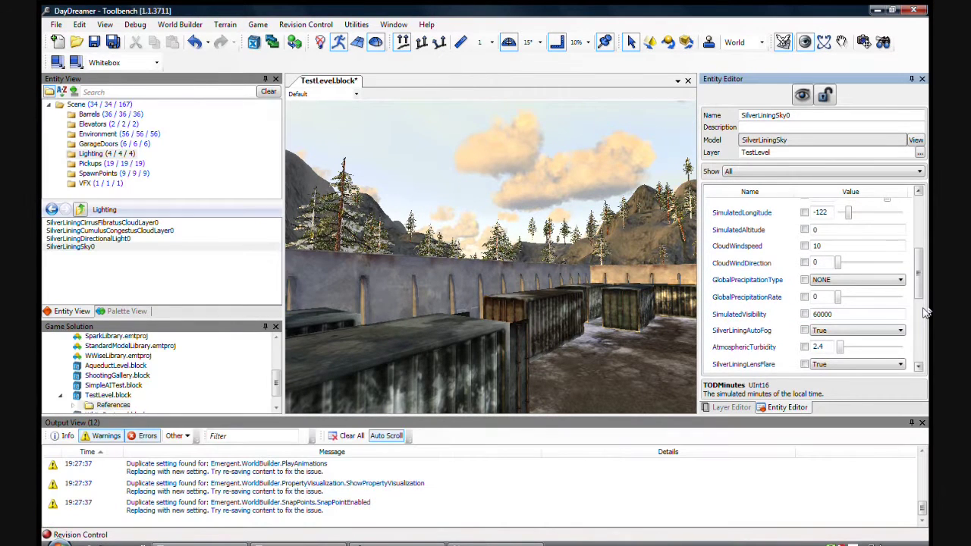
{"action": "left_click", "coordinate": [816, 313]}
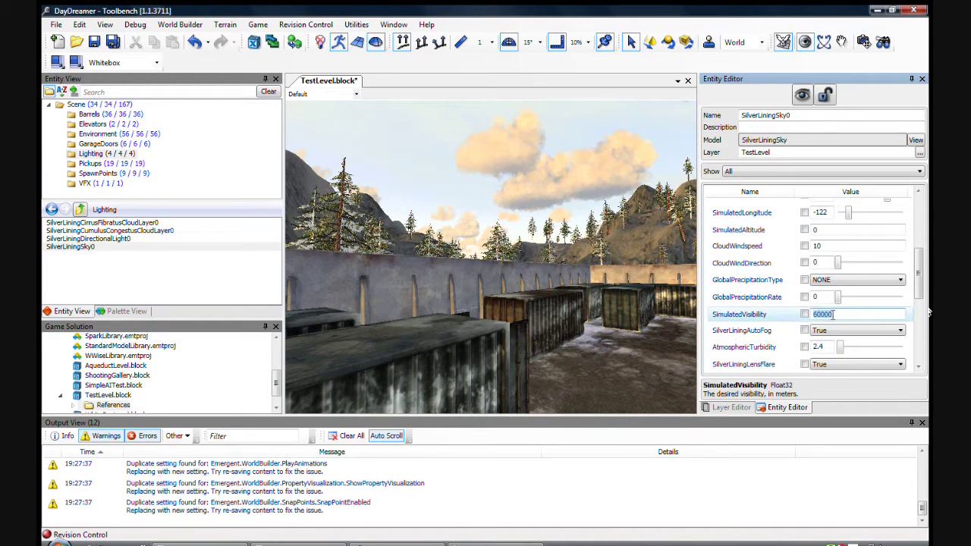
{"action": "type", "text": "30000"}
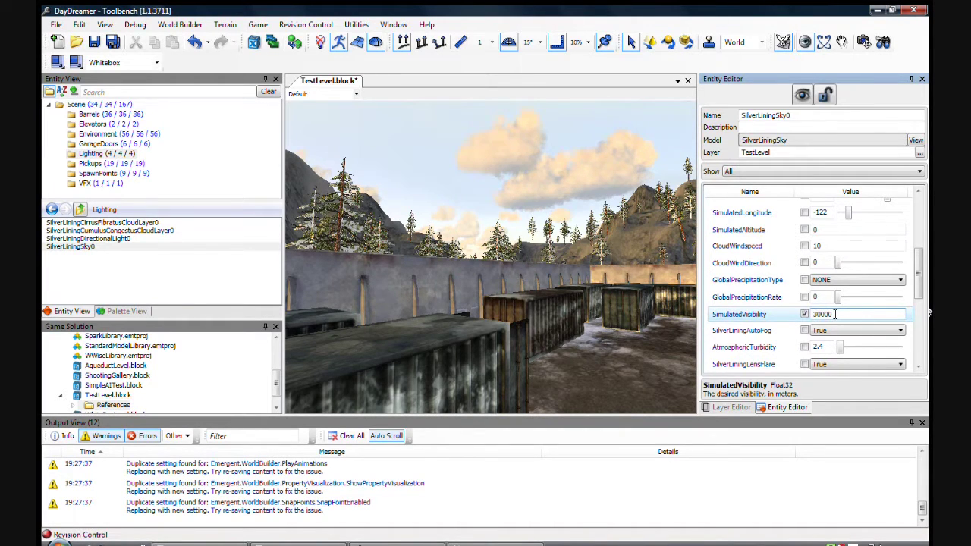
Step: Set the CloudWindspeed of SilverLiningSky0 to 70 meters per second
{"action": "left_click", "coordinate": [919, 326]}
{"action": "left_click_drag", "start_coordinate": [922, 322], "coordinate": [921, 266]}
{"action": "left_click", "coordinate": [787, 272]}
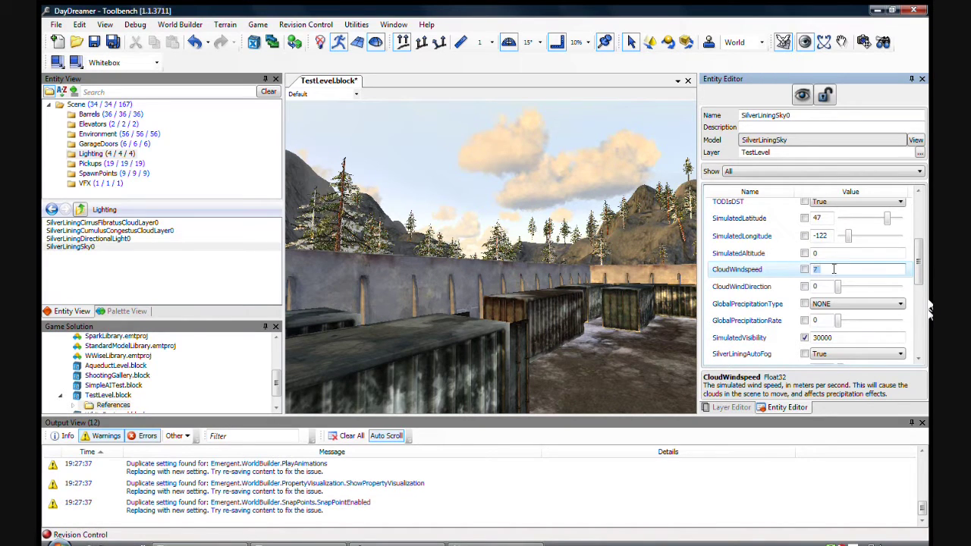
{"action": "key", "text": "Return"}
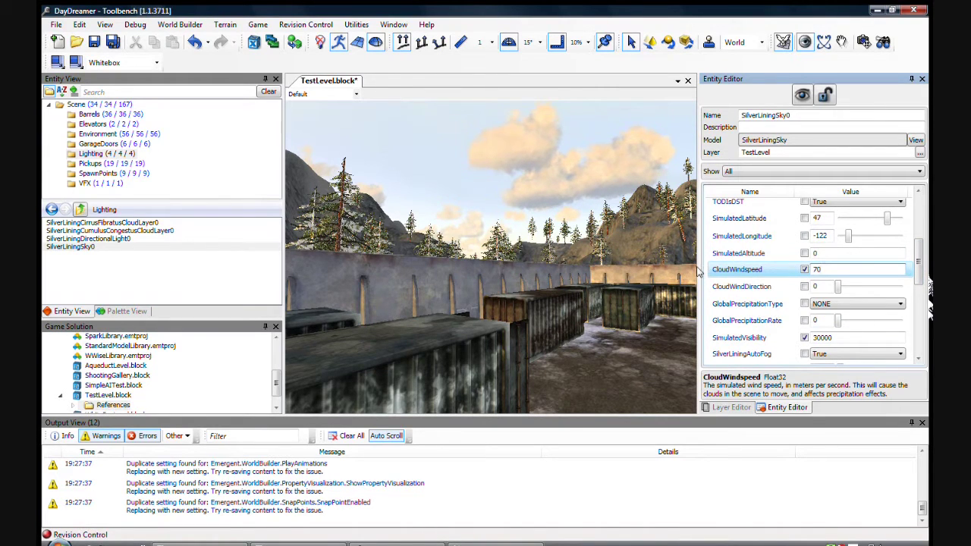
Step: Enlarge the level view by narrowing the Entity Editor and Entity View, and examine the clouds above the containers
{"action": "left_click_drag", "start_coordinate": [697, 267], "coordinate": [772, 267]}
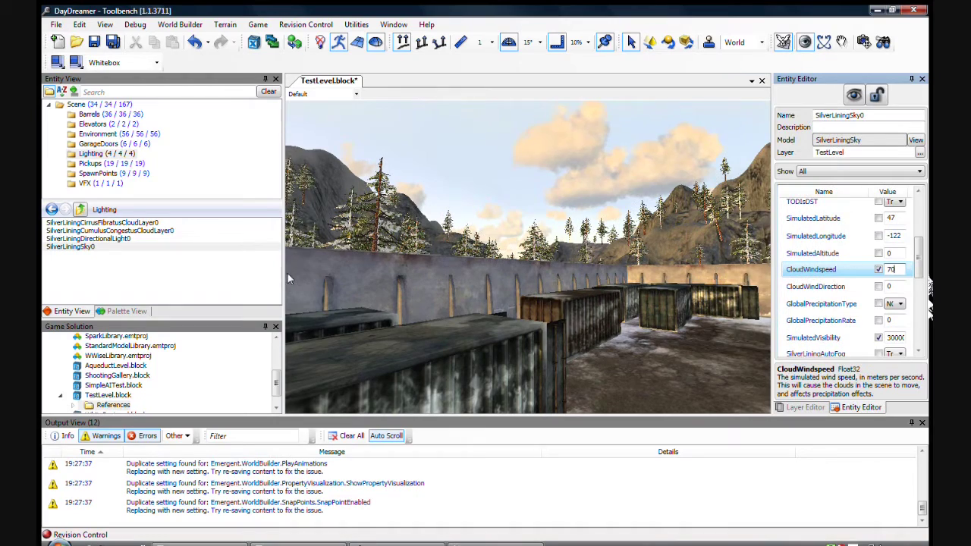
{"action": "left_click_drag", "start_coordinate": [286, 275], "coordinate": [182, 274]}
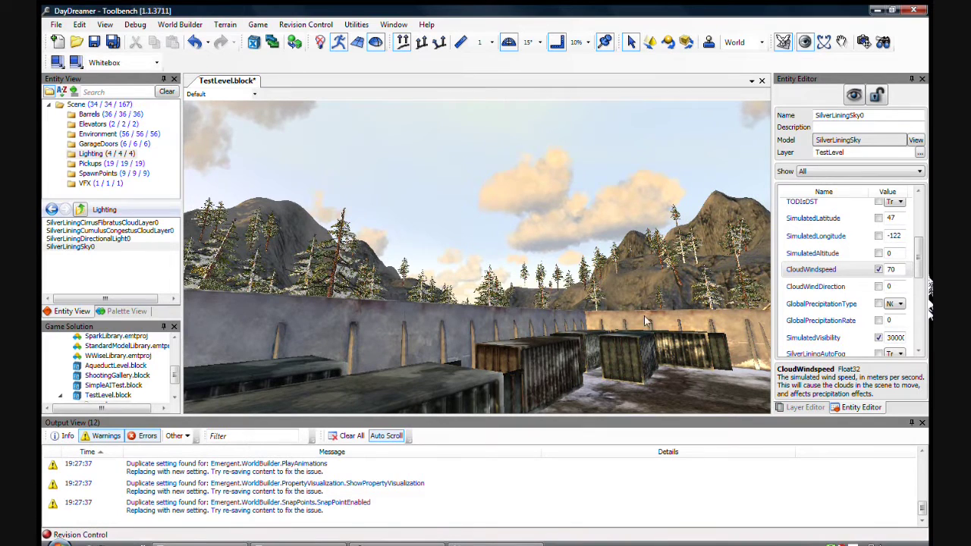
{"action": "left_click_drag", "start_coordinate": [918, 261], "coordinate": [924, 214]}
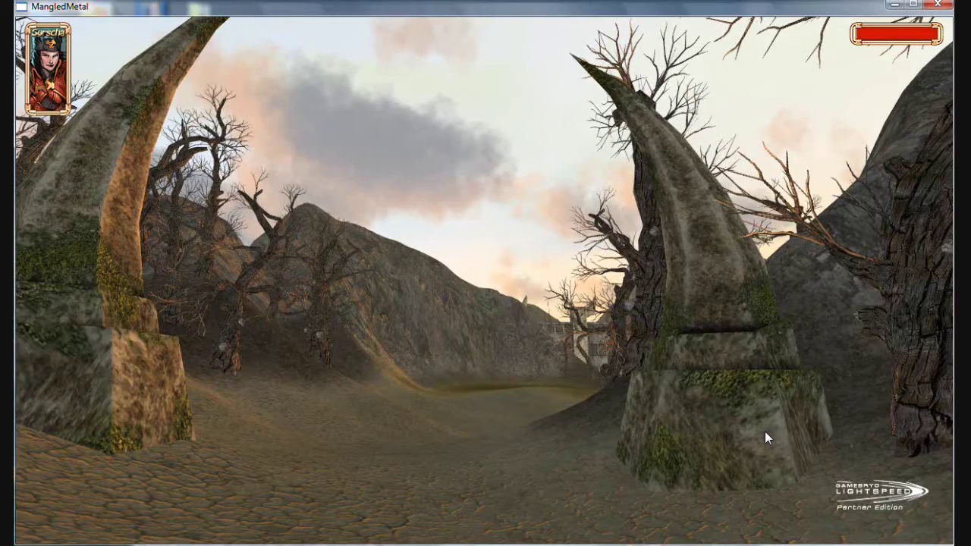
{"action": "key", "text": "w"}
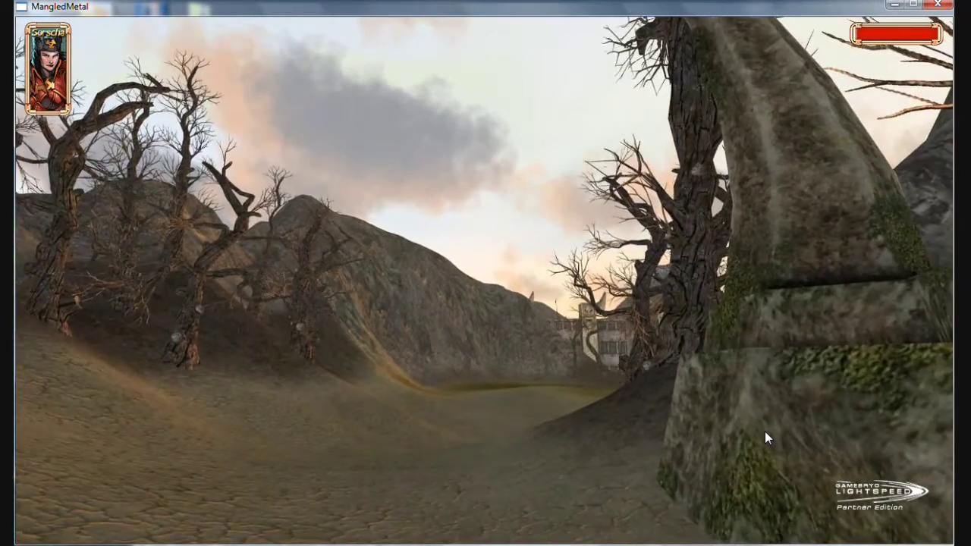
{"action": "key", "text": "w"}
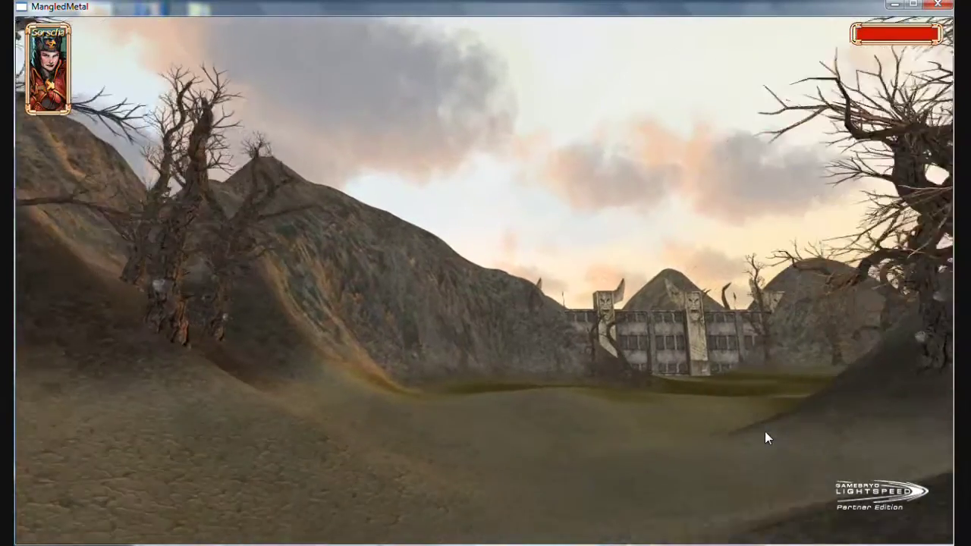
{"action": "key", "text": "w"}
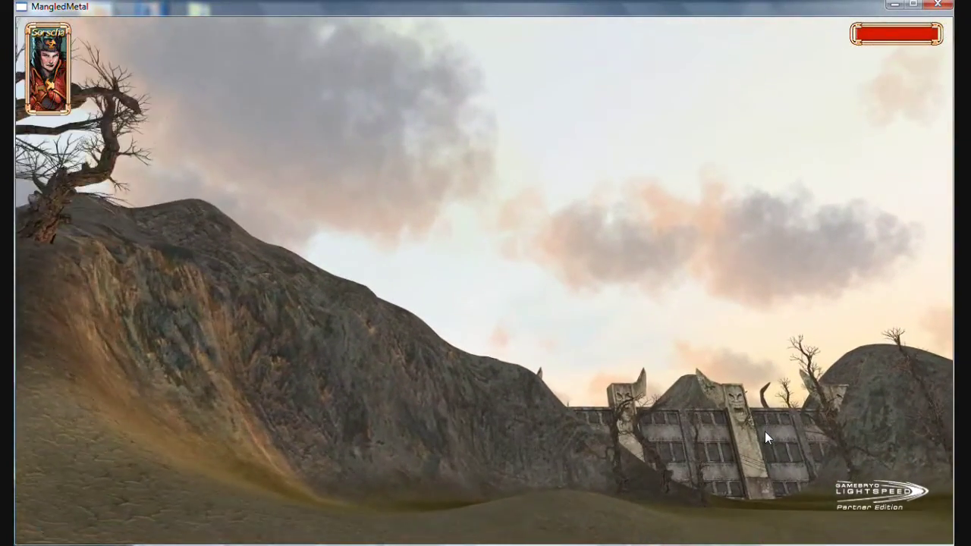
{"action": "key", "text": "w"}
{"action": "key", "text": "d"}
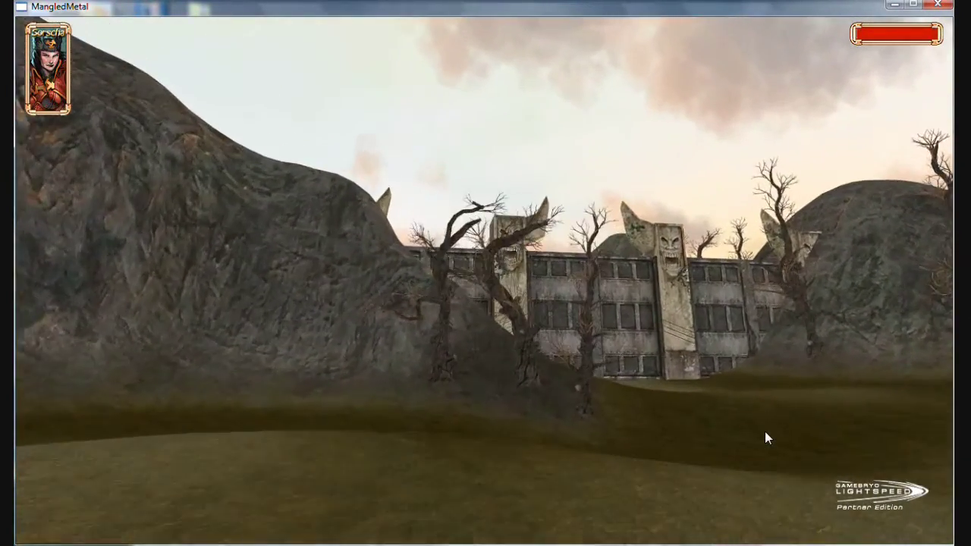
{"action": "key", "text": "a"}
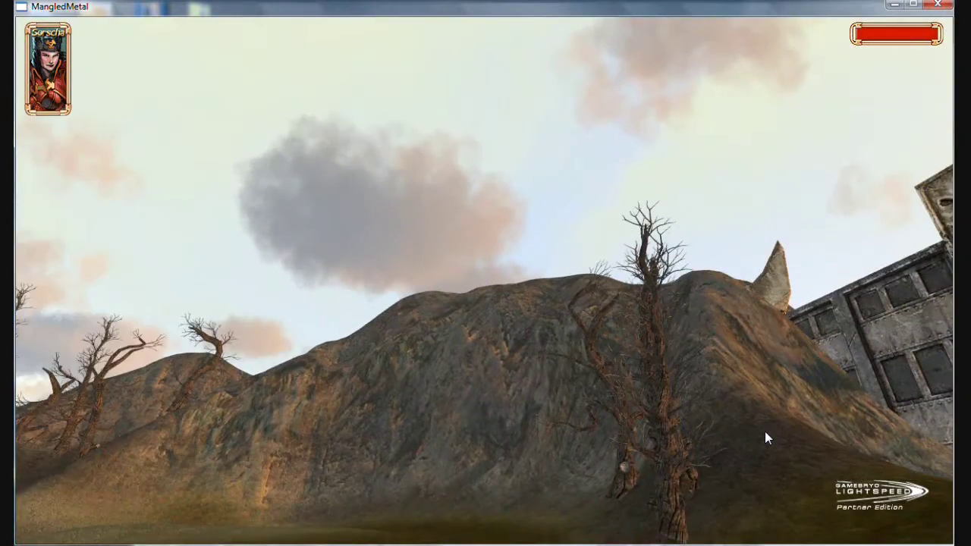
{"action": "key", "text": "a"}
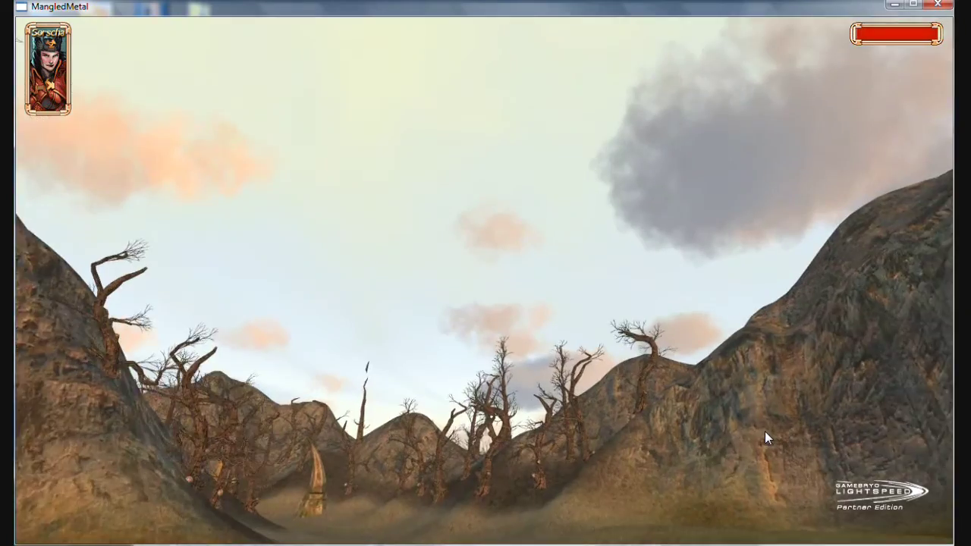
{"action": "key", "text": "a"}
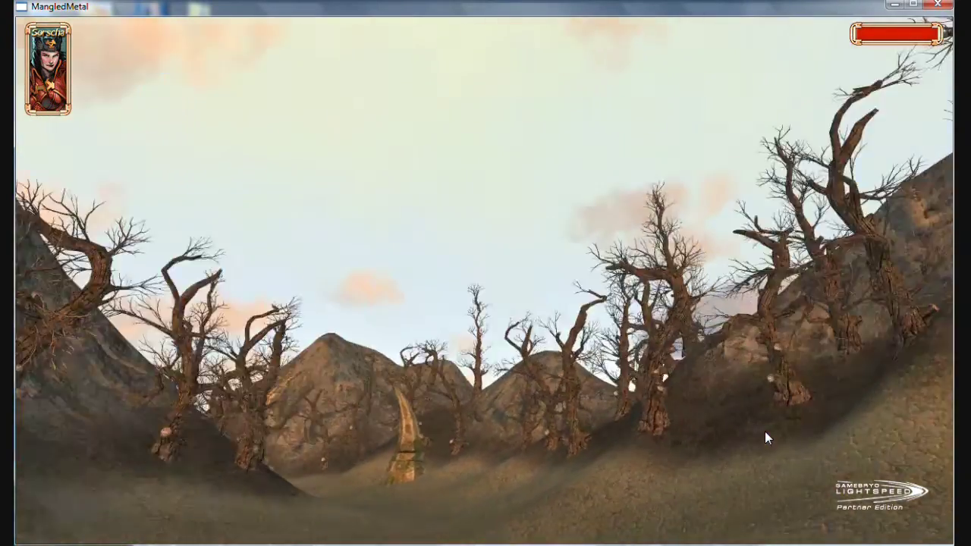
{"action": "key", "text": "w"}
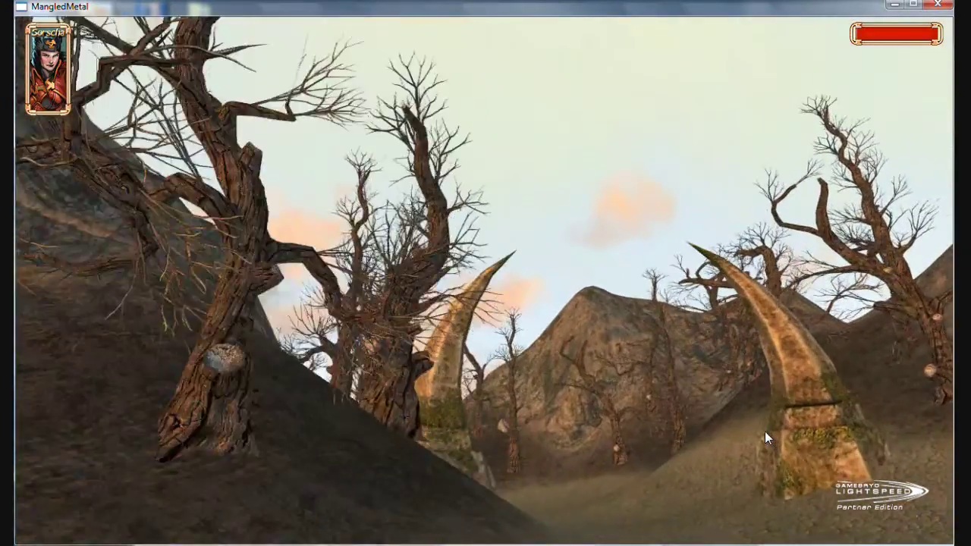
{"action": "key", "text": "w"}
{"action": "key", "text": "a"}
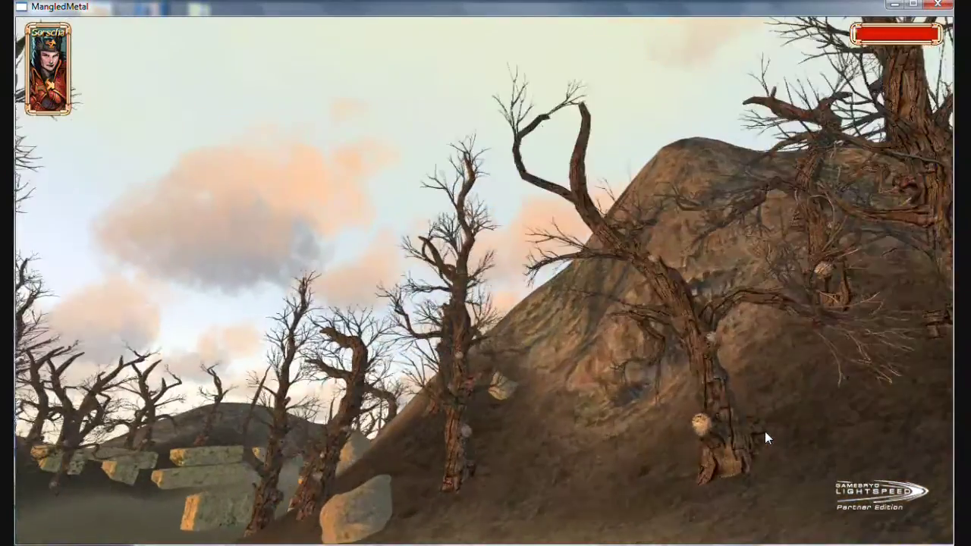
{"action": "key", "text": "a"}
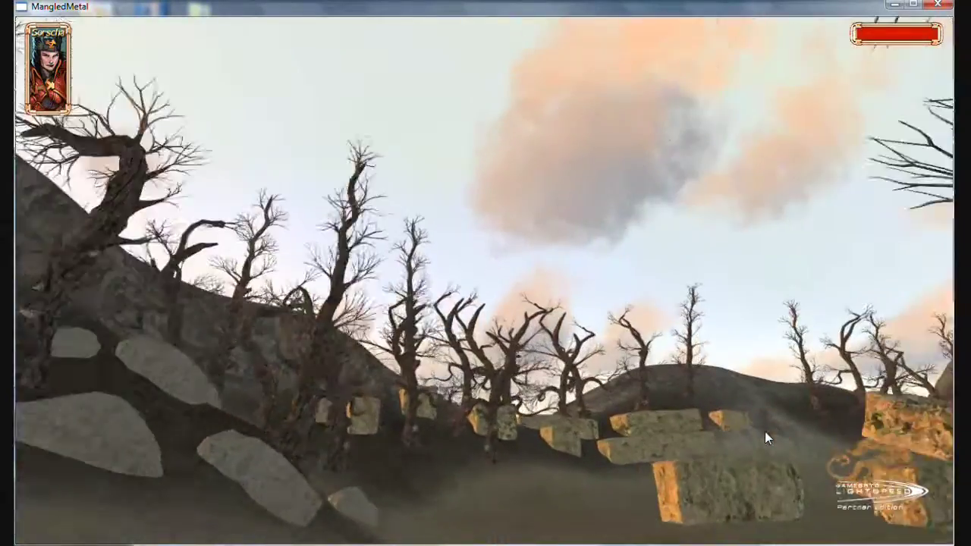
{"action": "key", "text": "w"}
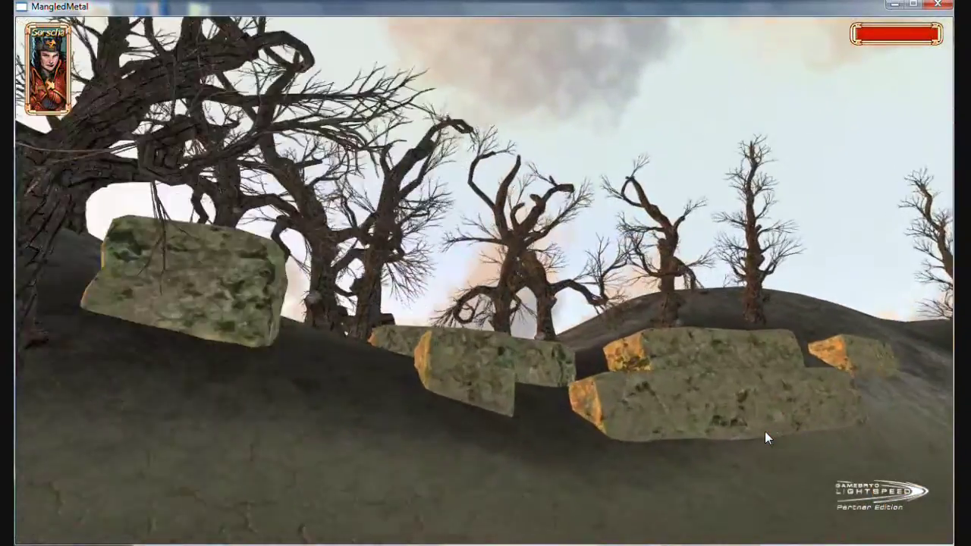
{"action": "key", "text": "d"}
{"action": "key", "text": "d"}
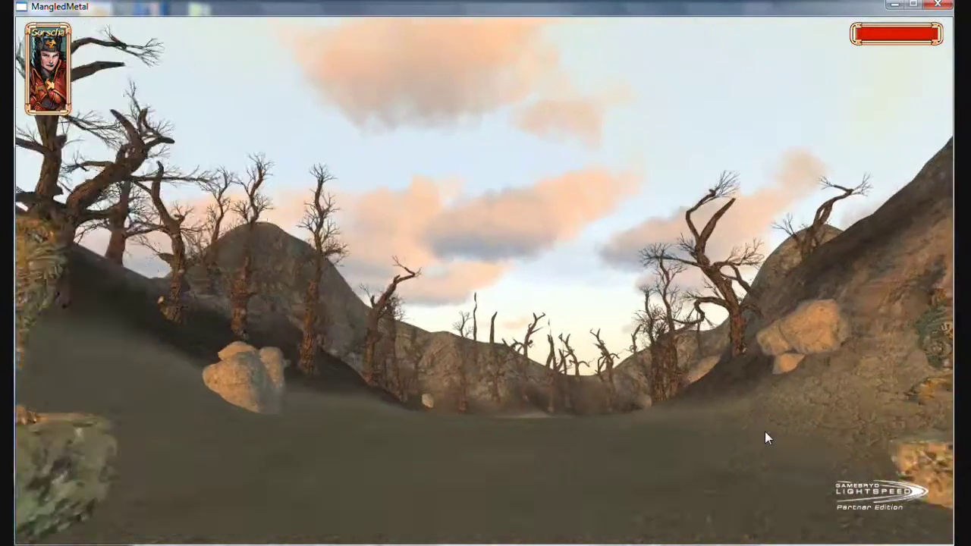
{"action": "key", "text": "w"}
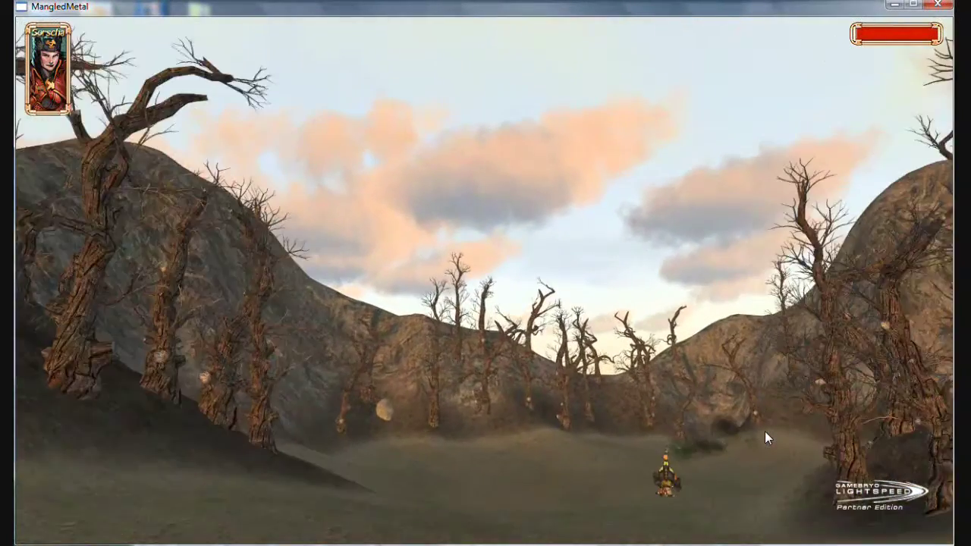
{"action": "key", "text": "w"}
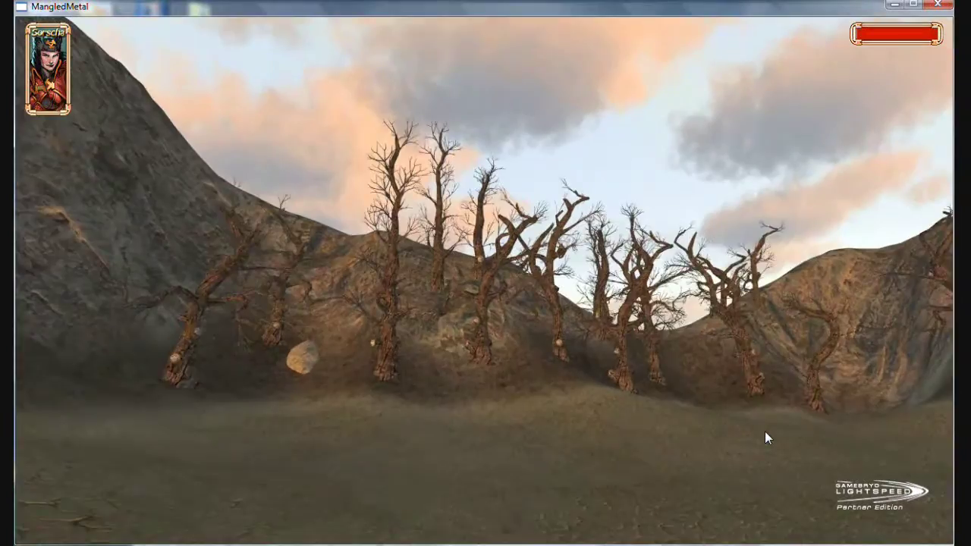
{"action": "key", "text": "d"}
{"action": "key", "text": "w"}
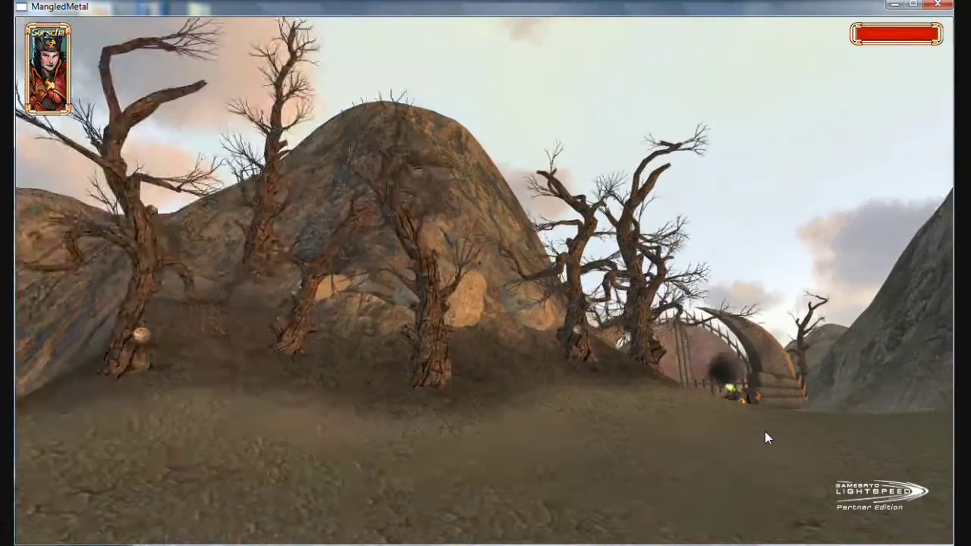
{"action": "key", "text": "w"}
{"action": "key", "text": "d"}
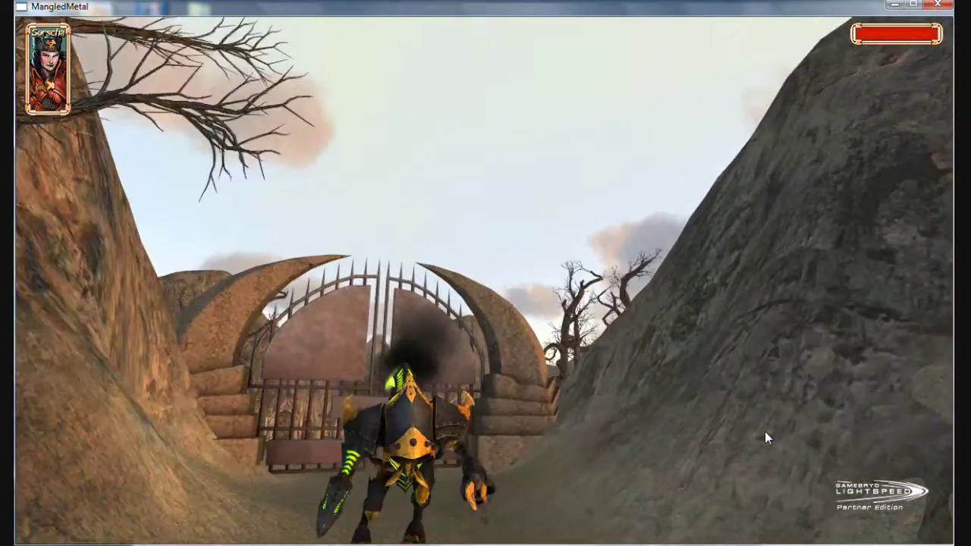
{"action": "key", "text": "w"}
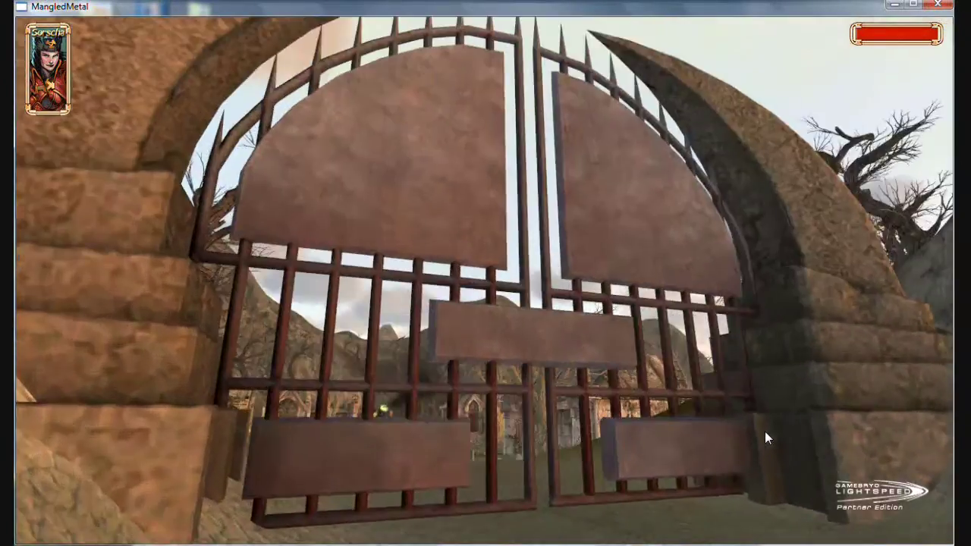
{"action": "key", "text": "w"}
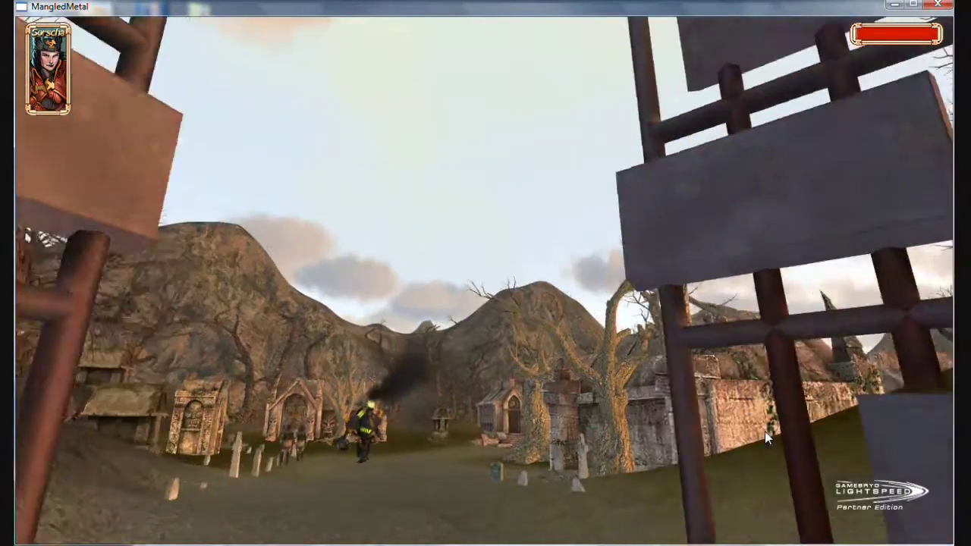
{"action": "key", "text": "w"}
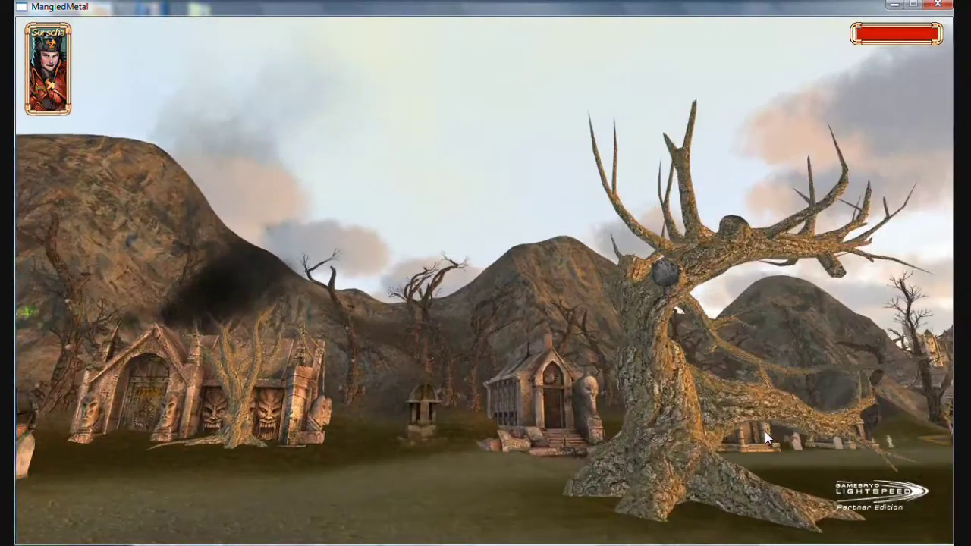